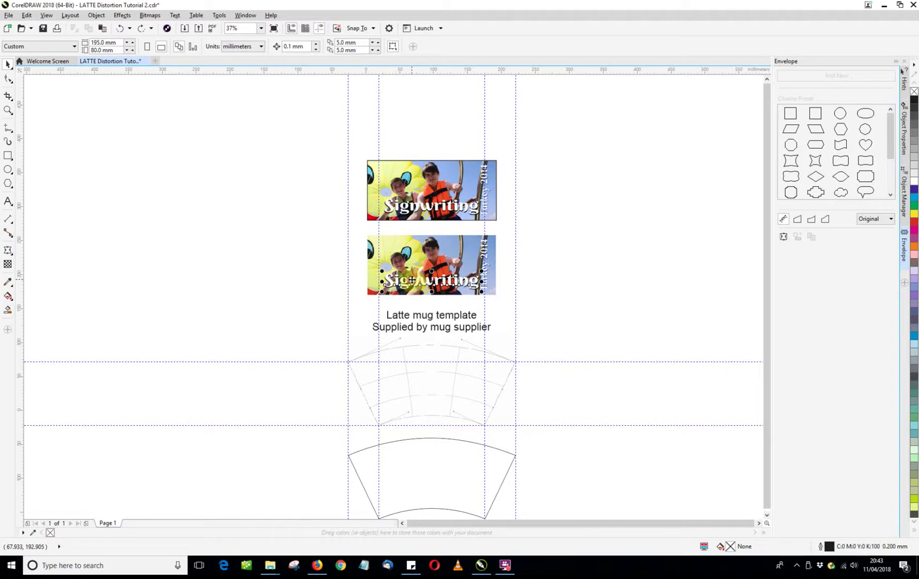
- Envelope the lower photo-and-text Signwriting banner group using the curved mug template outline's shape
click(413, 281)
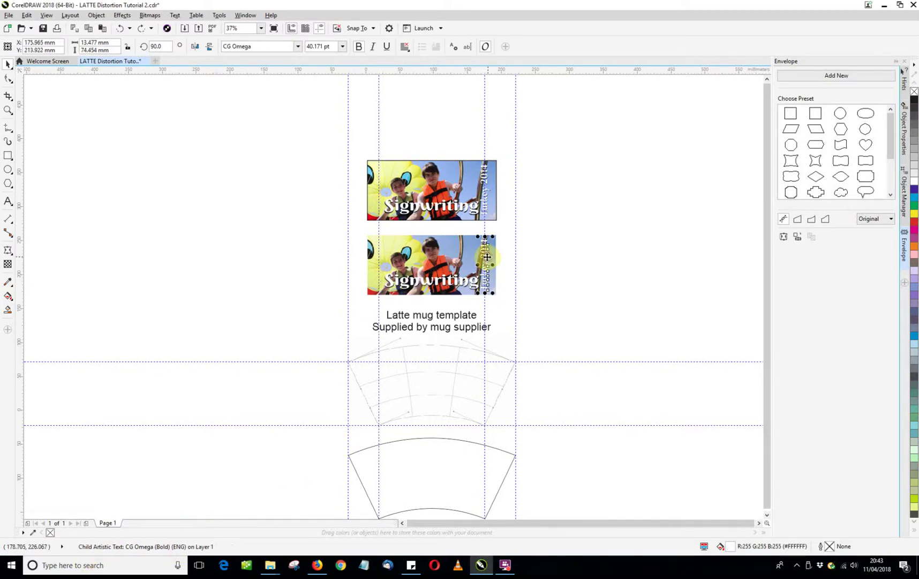
click(540, 264)
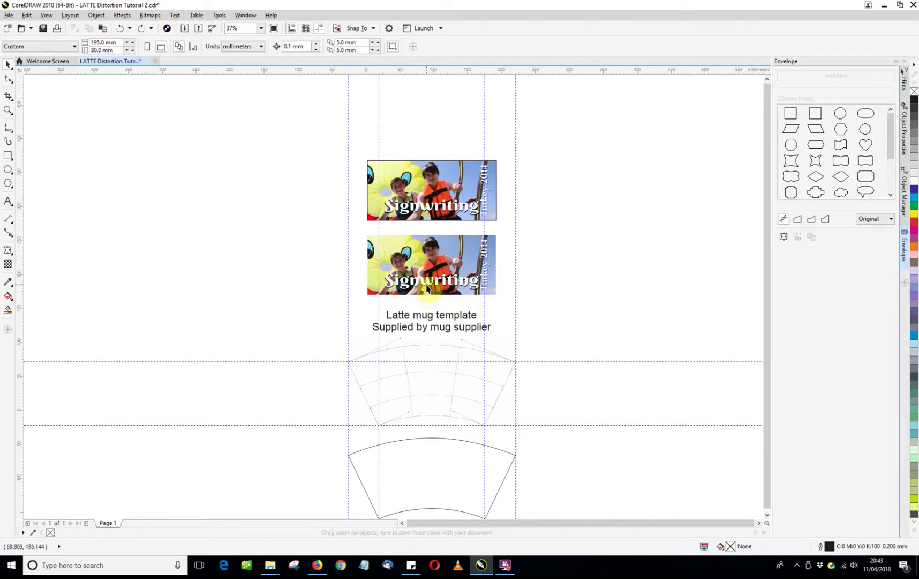
scroll(430, 290, up, 8)
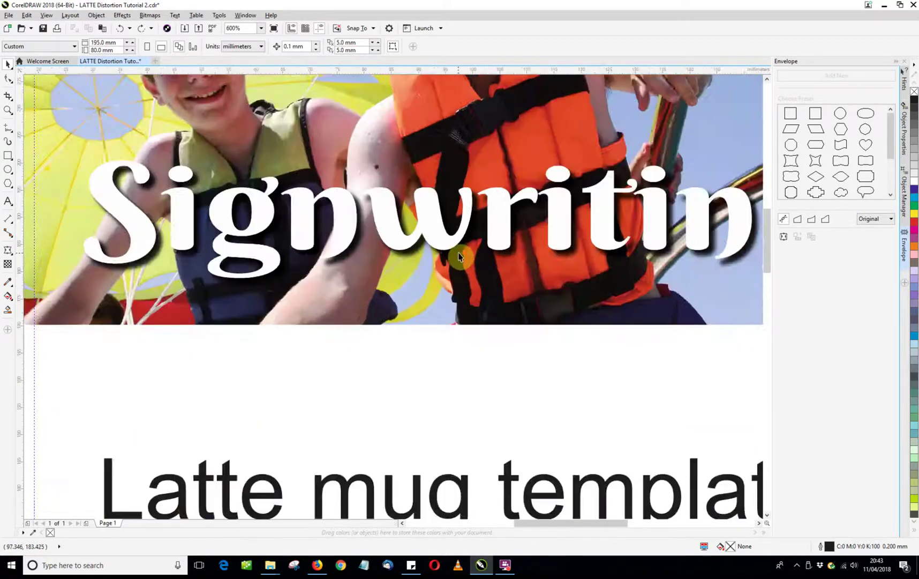
scroll(452, 257, down, 4)
scroll(475, 251, down, 2)
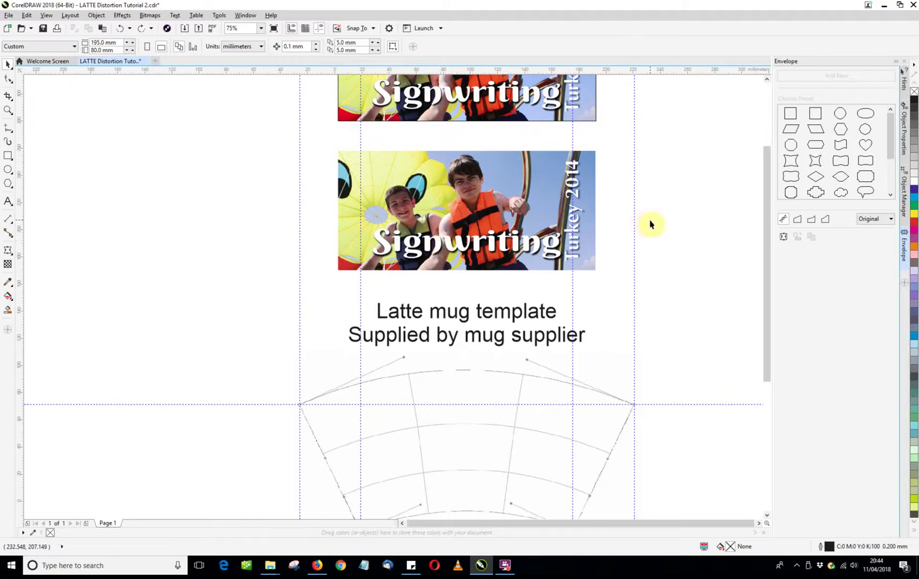
scroll(659, 218, down, 2)
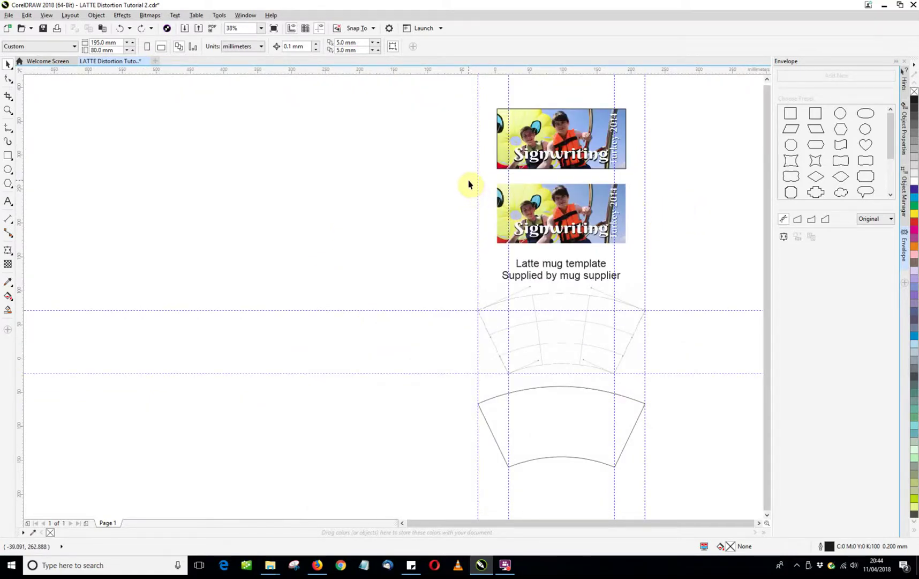
click(623, 238)
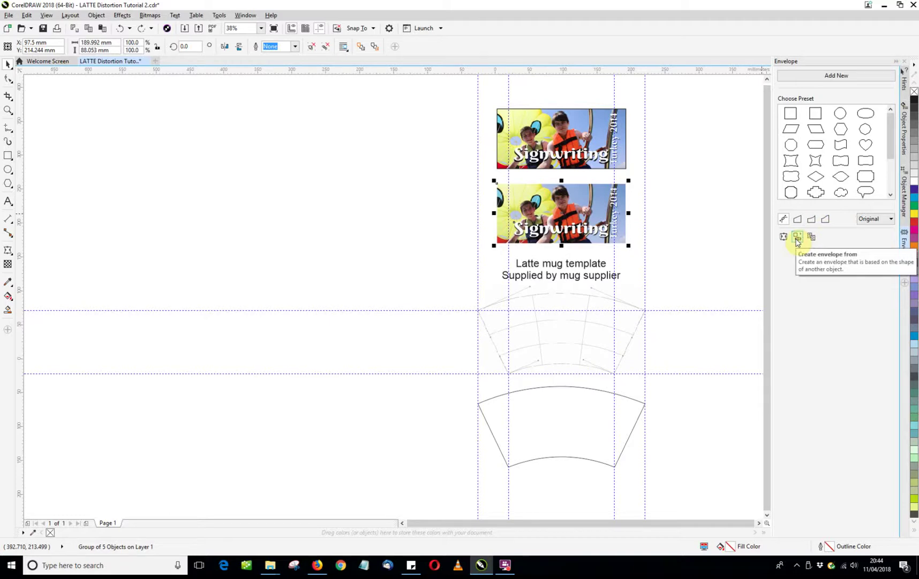
click(798, 240)
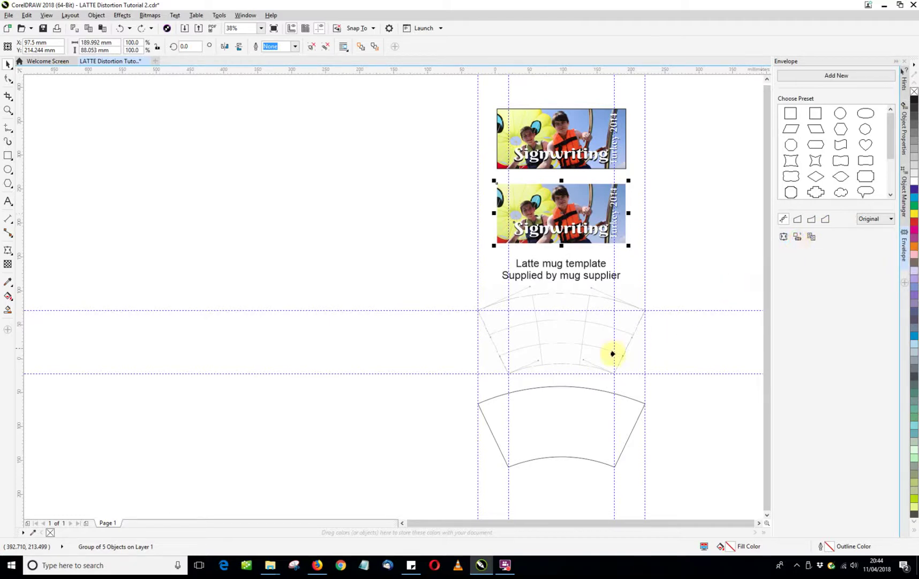
click(542, 388)
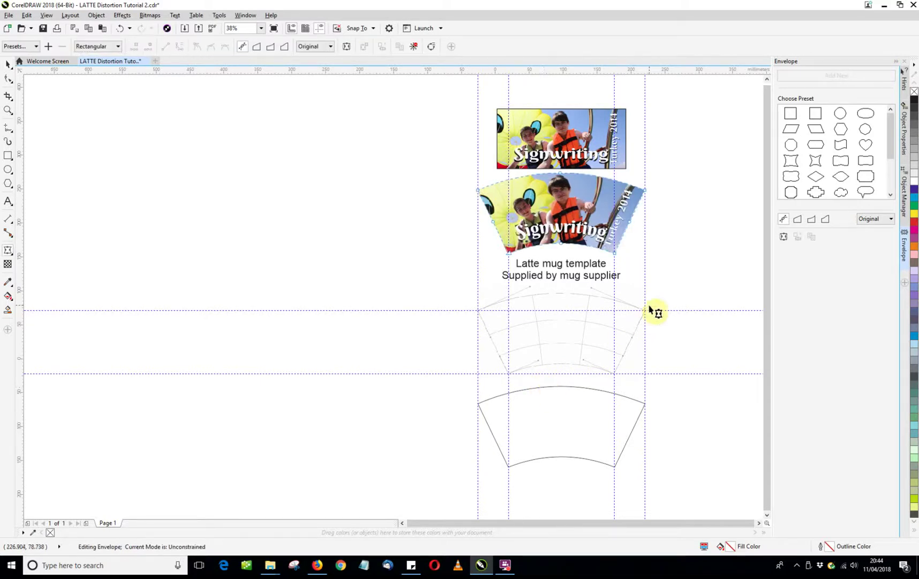
- Exit envelope editing with the Pick tool, keeping the curved banner group selected
click(9, 64)
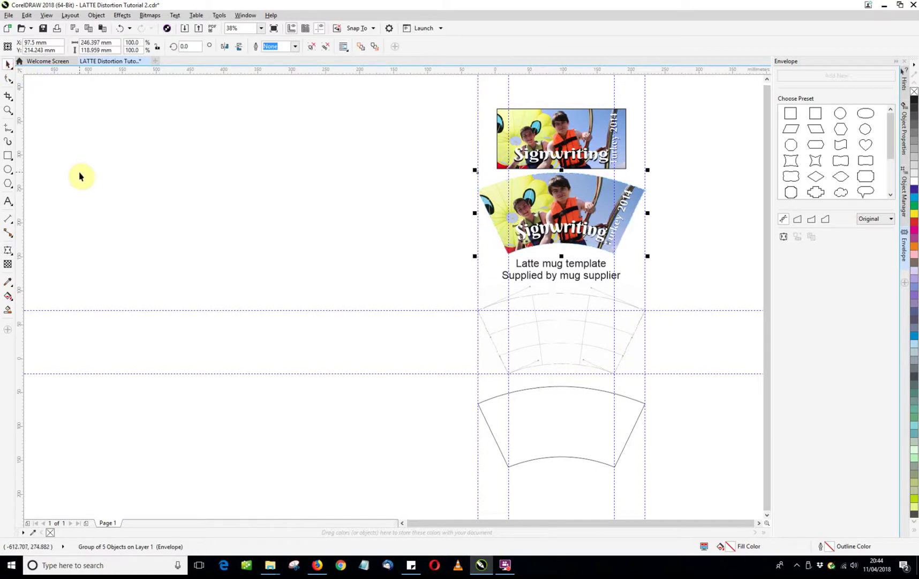